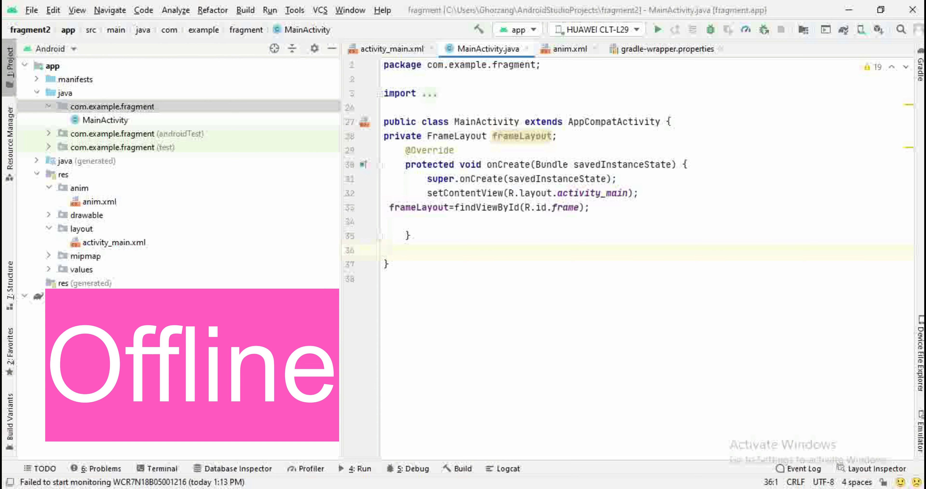
# Open the gradle-wrapper.properties file from the project's Gradle Scripts
pyautogui.click(92, 339)
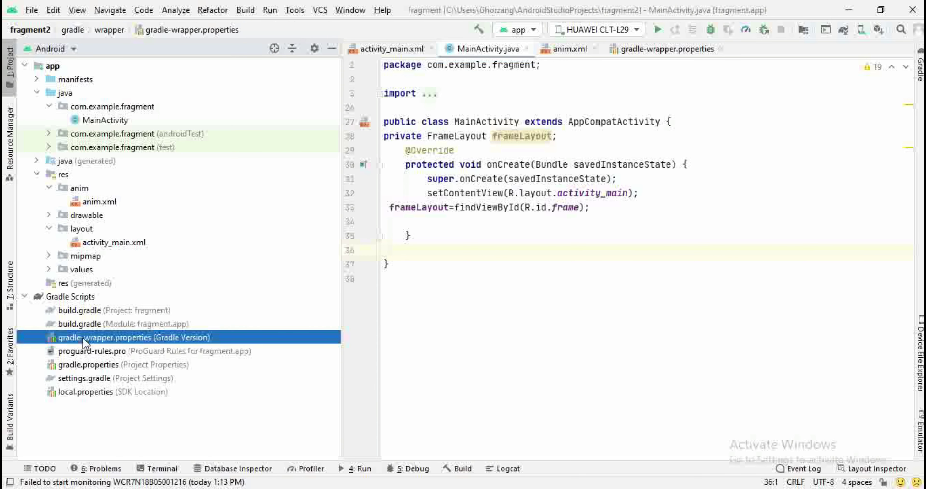
pyautogui.click(28, 296)
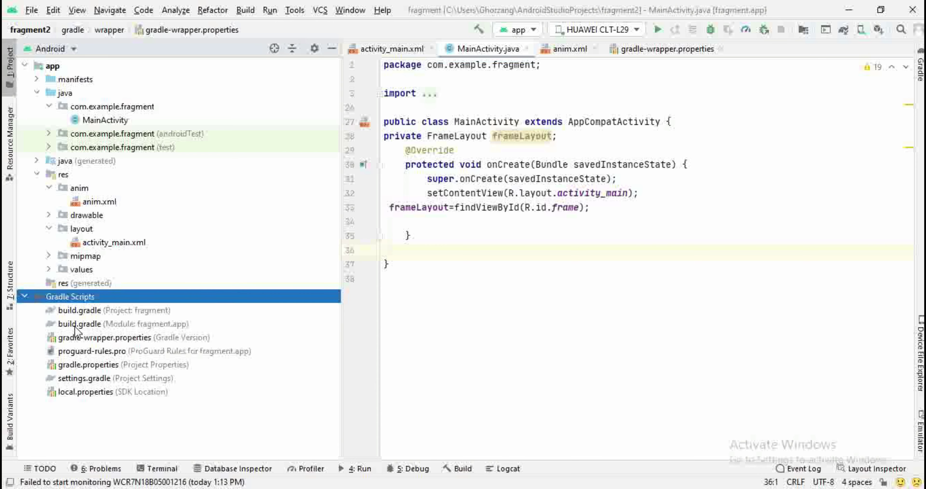
pyautogui.doubleClick(92, 339)
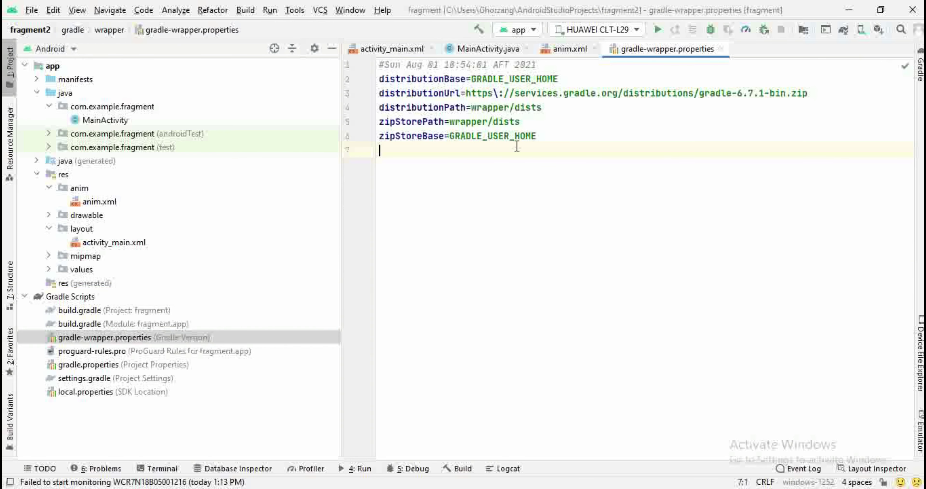
# Replace the protocol at the start of the distributionUrl value, including its backslash, with "file"
pyautogui.click(498, 94)
pyautogui.press('BackSpace')
pyautogui.press('BackSpace')
pyautogui.press('BackSpace')
pyautogui.press('BackSpace')
pyautogui.press('BackSpace')
pyautogui.press('BackSpace')
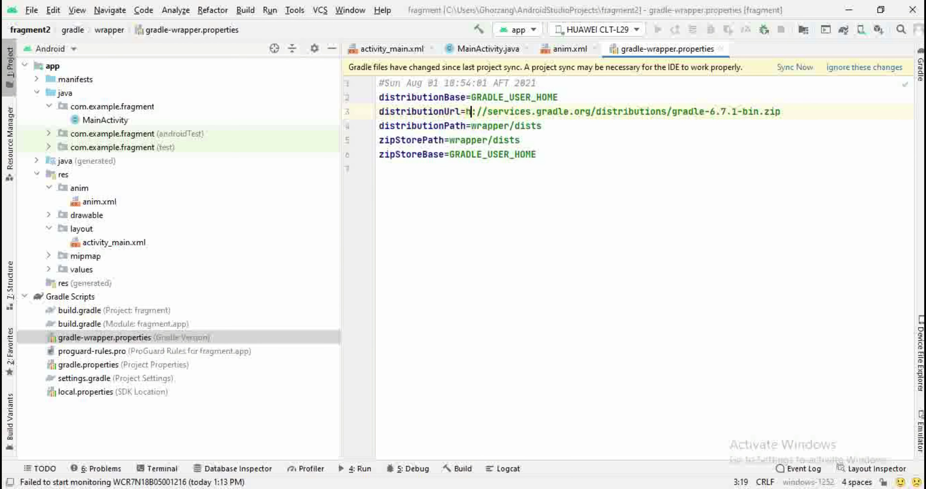
pyautogui.write('file')
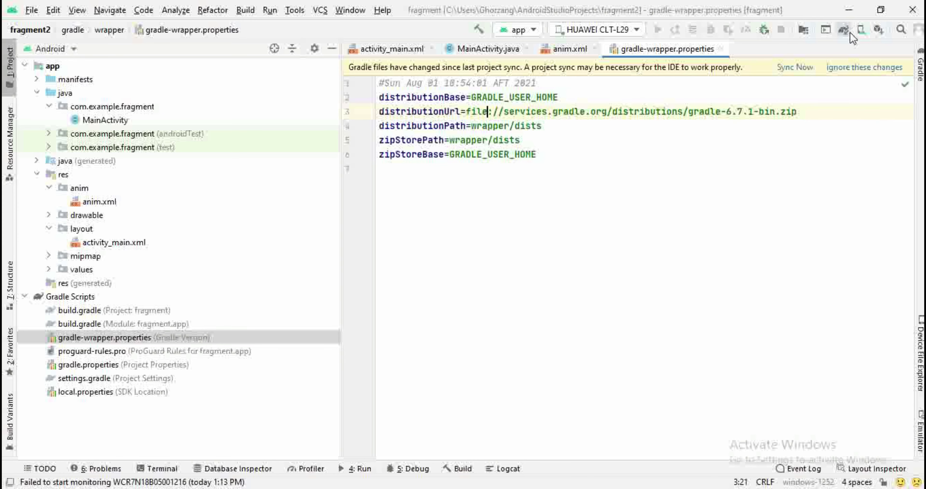
# Switch to File Explorer and open the Downloads folder inside the personal user folder on Local Disk (C:)
pyautogui.click(849, 9)
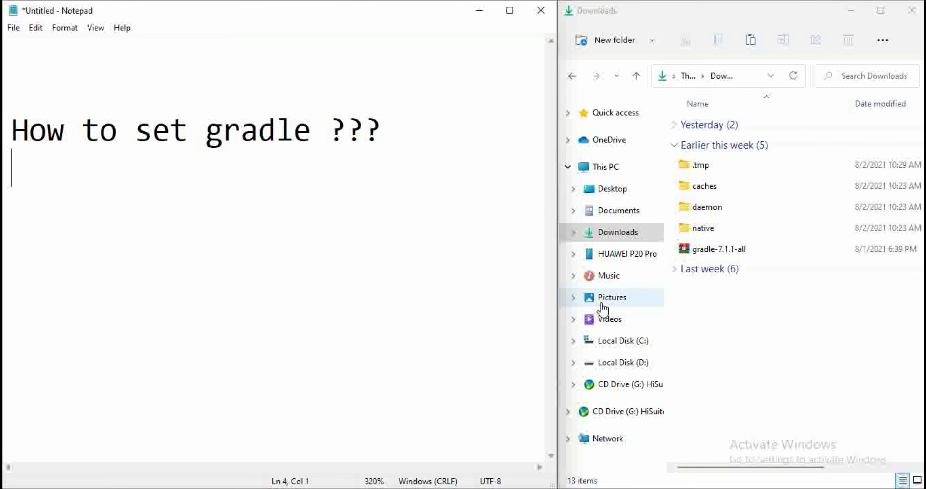
pyautogui.click(608, 346)
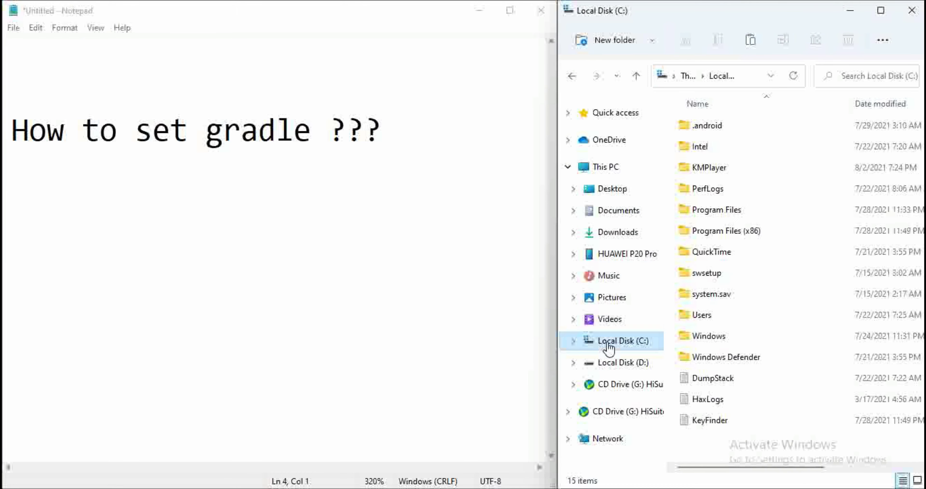
pyautogui.doubleClick(710, 313)
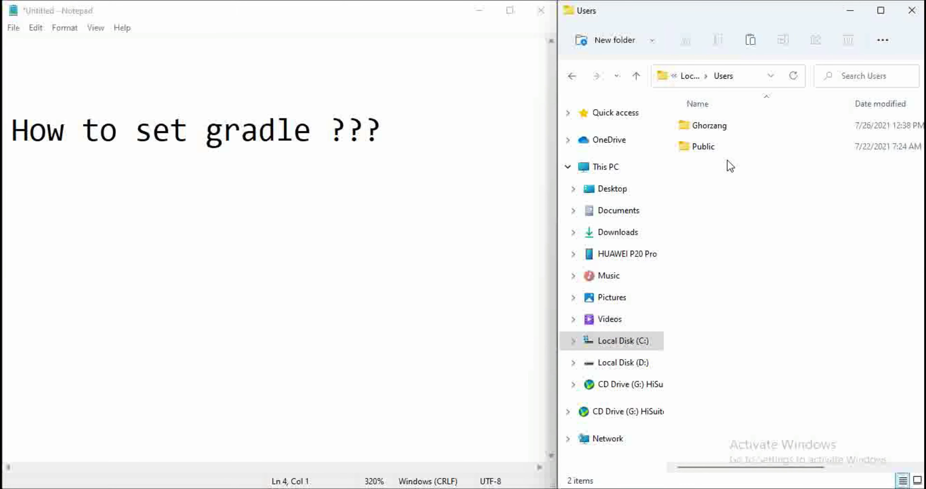
pyautogui.doubleClick(731, 131)
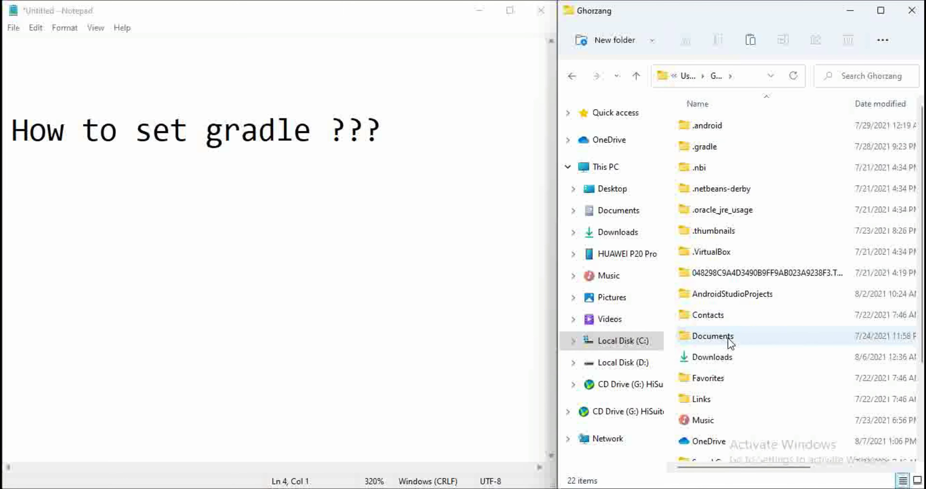
pyautogui.click(712, 409)
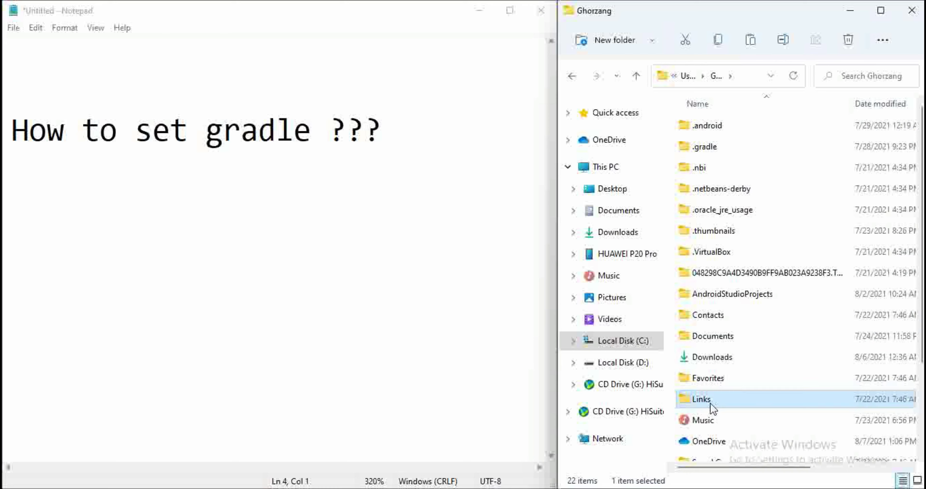
pyautogui.doubleClick(705, 357)
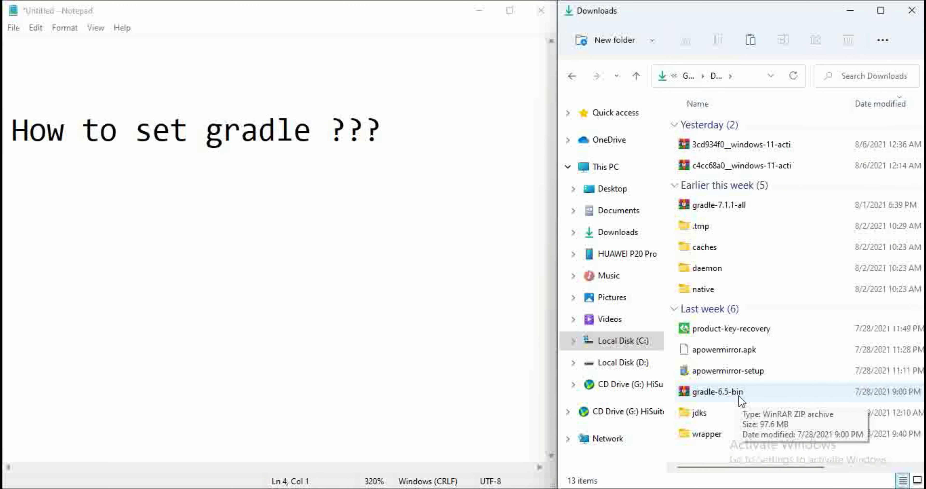
# Select the gradle-7.1.1-all archive and copy the full path of the Downloads folder
pyautogui.click(740, 205)
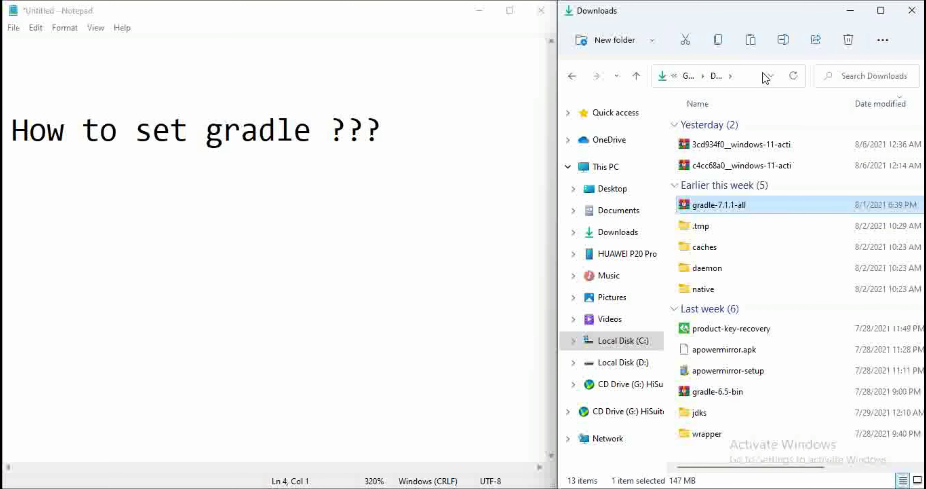
pyautogui.click(746, 75)
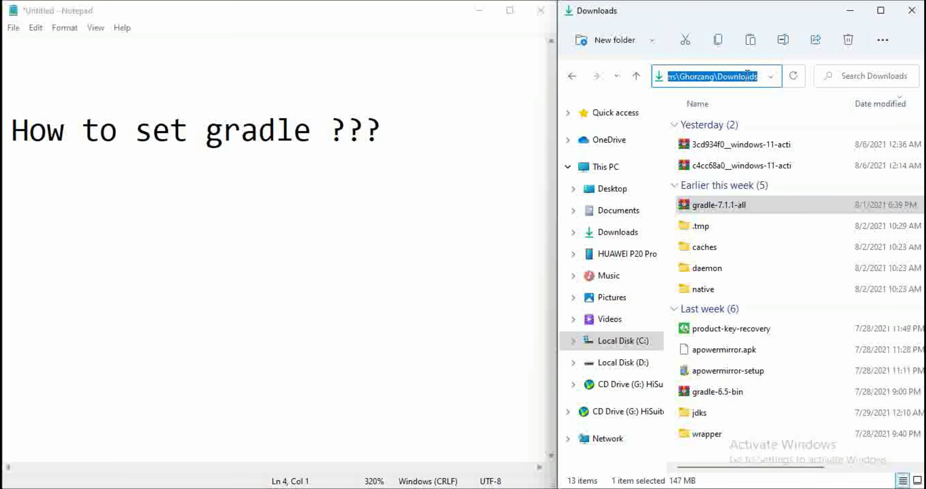
pyautogui.hotkey('ctrl', 'c')
# Return to the fragment project in Android Studio and replace services.gradle.org/distributions in distributionUrl with the copied folder path
pyautogui.moveTo(554, 488)
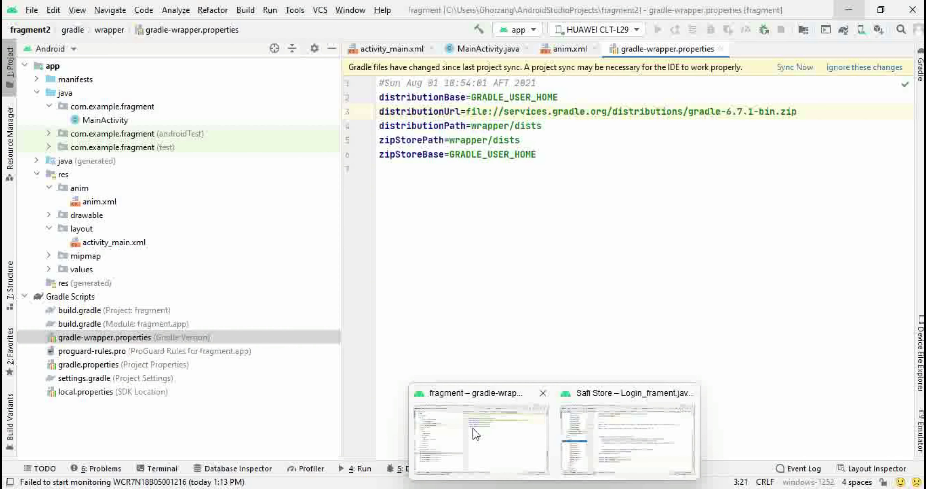
pyautogui.click(473, 428)
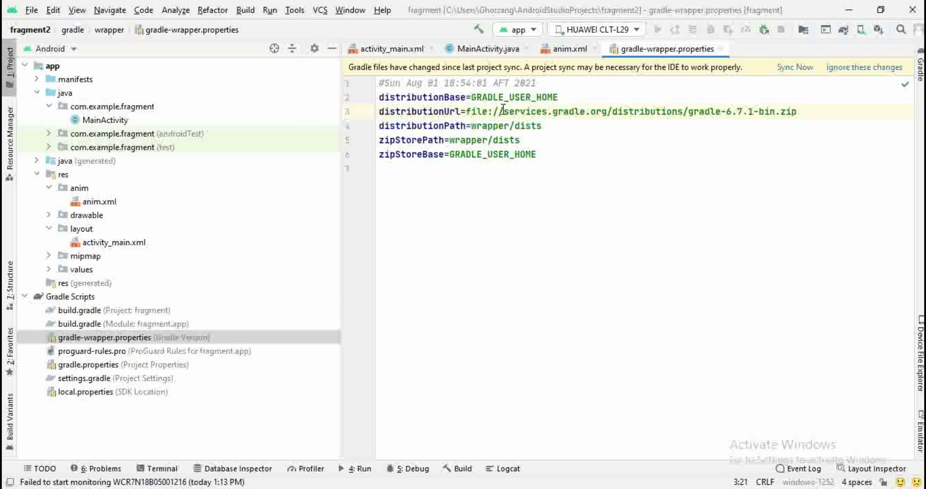
pyautogui.moveTo(503, 112); pyautogui.dragTo(686, 114)
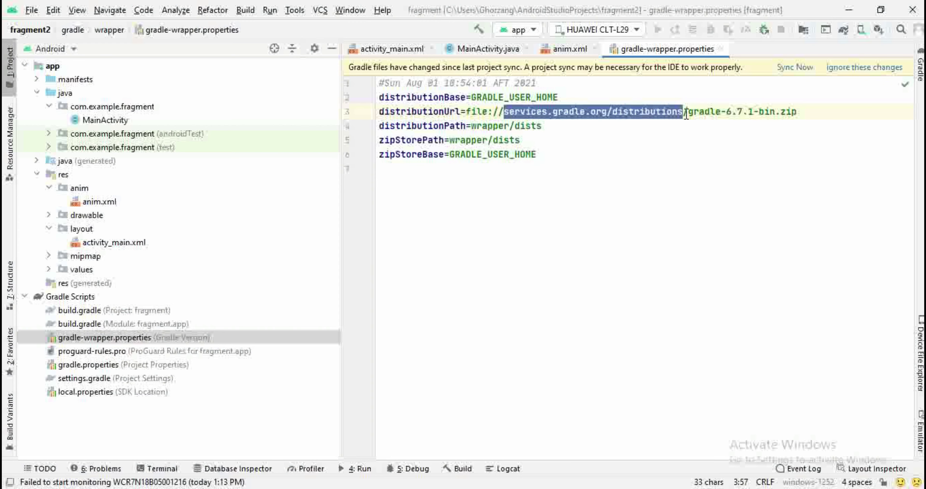
pyautogui.hotkey('ctrl', 'v')
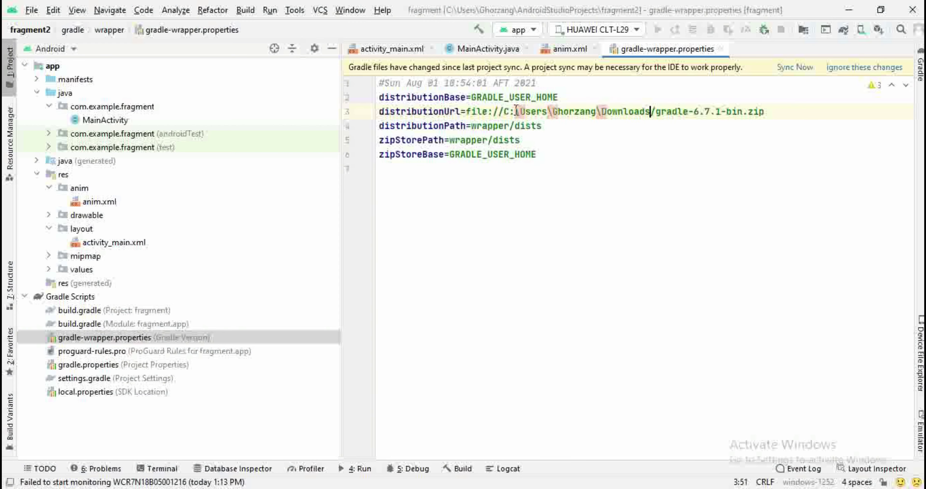
# Add a third slash after "file://" in distributionUrl and replace the path's three backslashes with forward slashes
pyautogui.click(499, 113)
pyautogui.write('/')
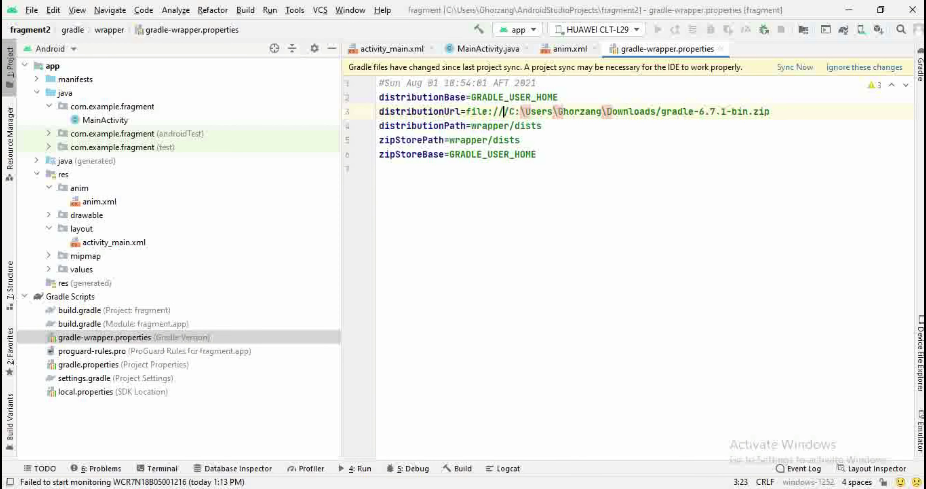
pyautogui.click(526, 113)
pyautogui.press('BackSpace')
pyautogui.write('/')
pyautogui.click(557, 113)
pyautogui.press('BackSpace')
pyautogui.write('/')
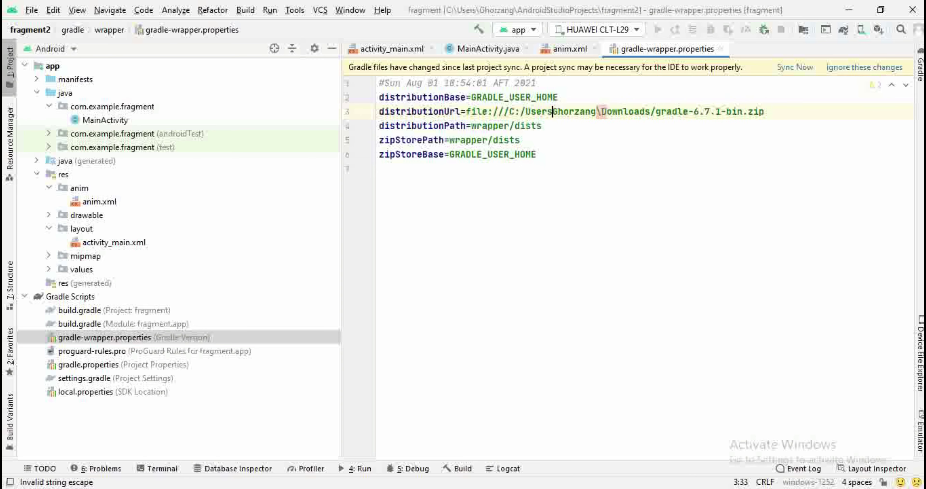
pyautogui.click(607, 112)
pyautogui.press('BackSpace')
pyautogui.write('/')
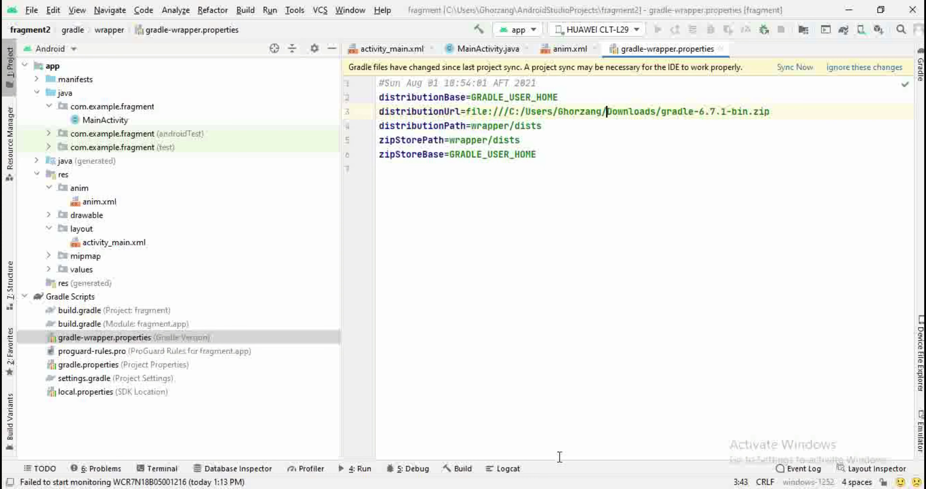
# Switch to the Downloads folder in File Explorer and copy the file name of the gradle-7.1.1-all archive
pyautogui.moveTo(554, 488)
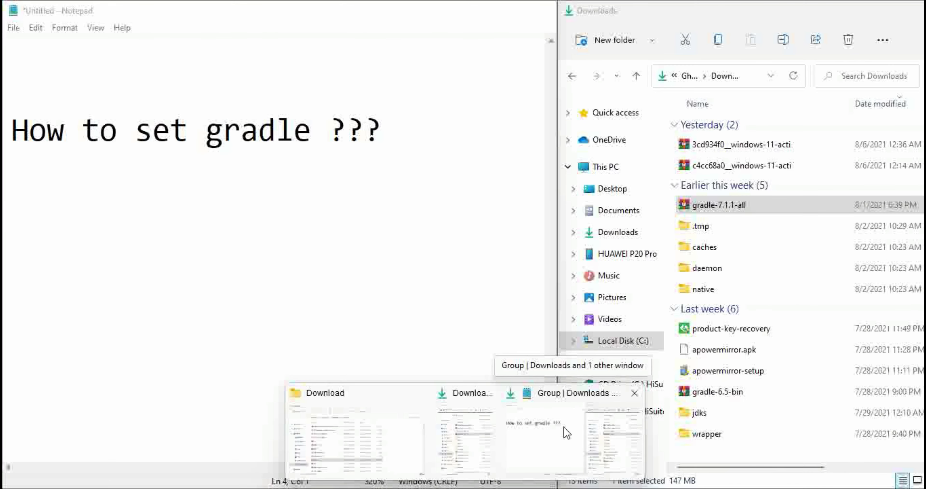
pyautogui.click(566, 432)
pyautogui.click(769, 203)
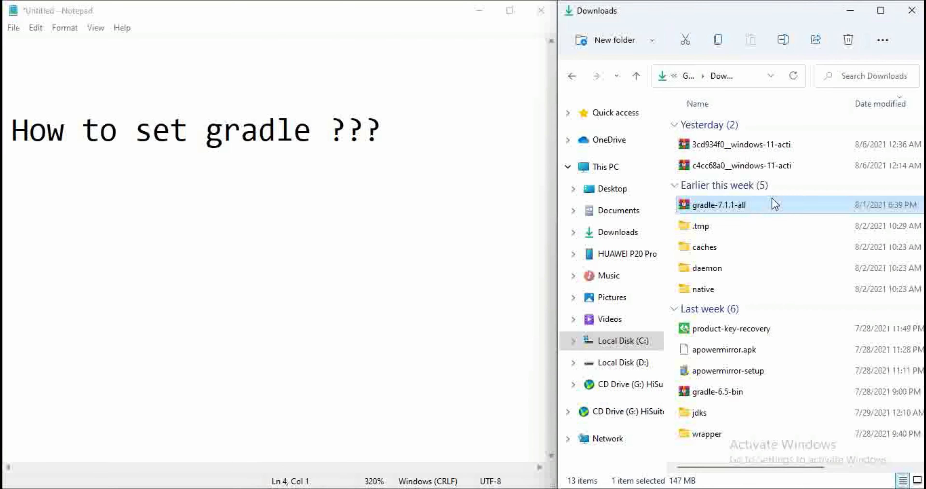
pyautogui.click(720, 207)
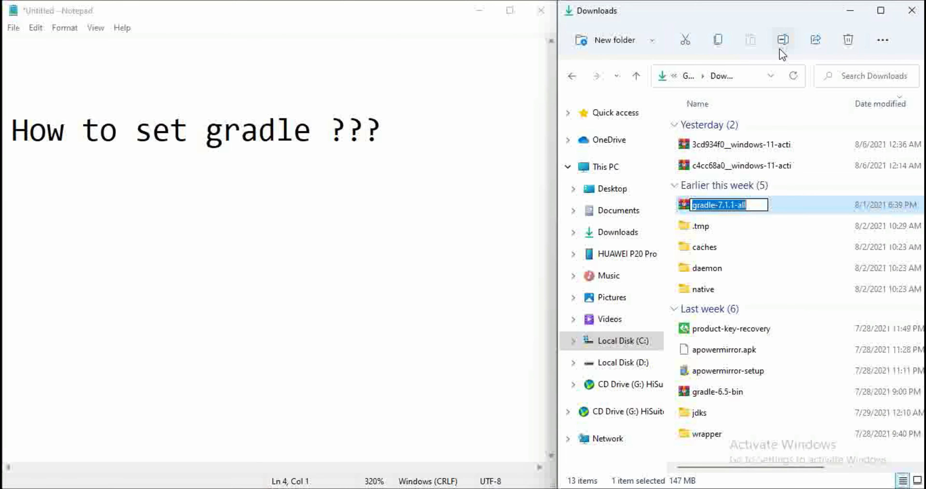
# Back in Android Studio, replace the archive name in distributionUrl with gradle-7.1.1-all, keeping the .zip extension, and sync the project
pyautogui.moveTo(604, 473)
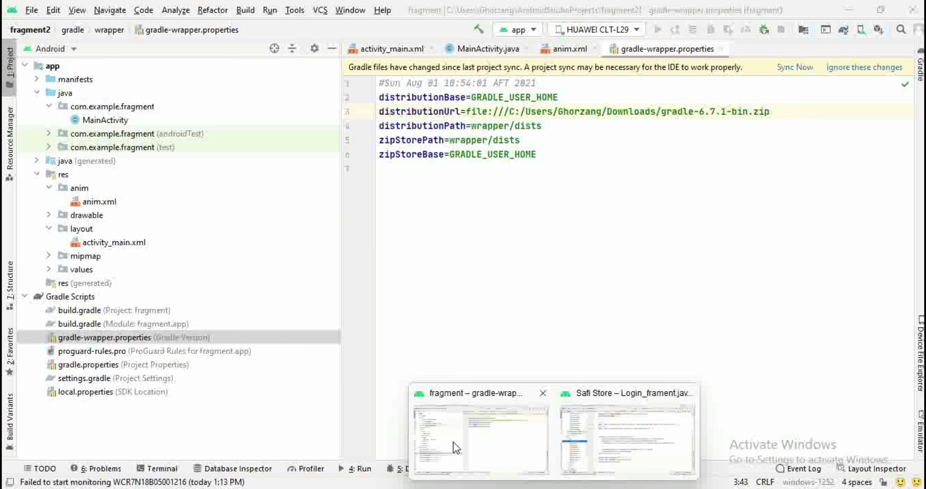
pyautogui.click(456, 448)
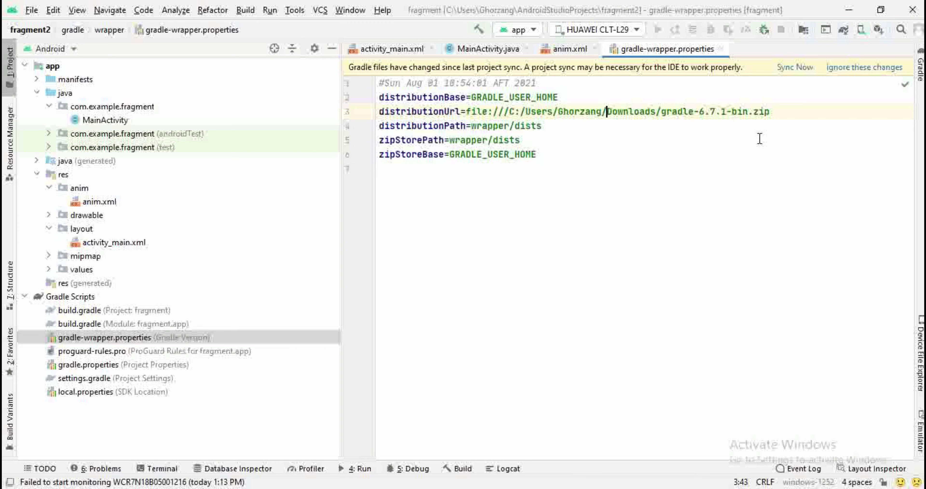
pyautogui.moveTo(747, 112); pyautogui.dragTo(661, 112)
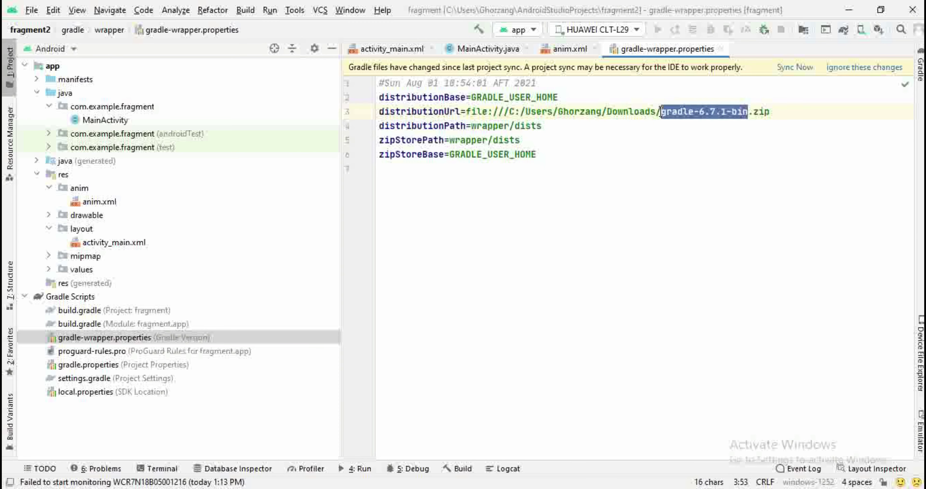
pyautogui.hotkey('ctrl', 'v')
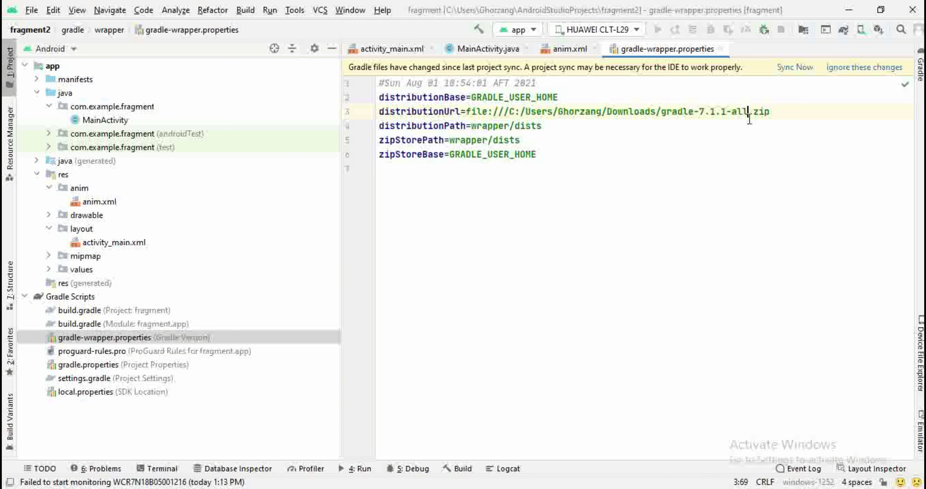
pyautogui.click(787, 71)
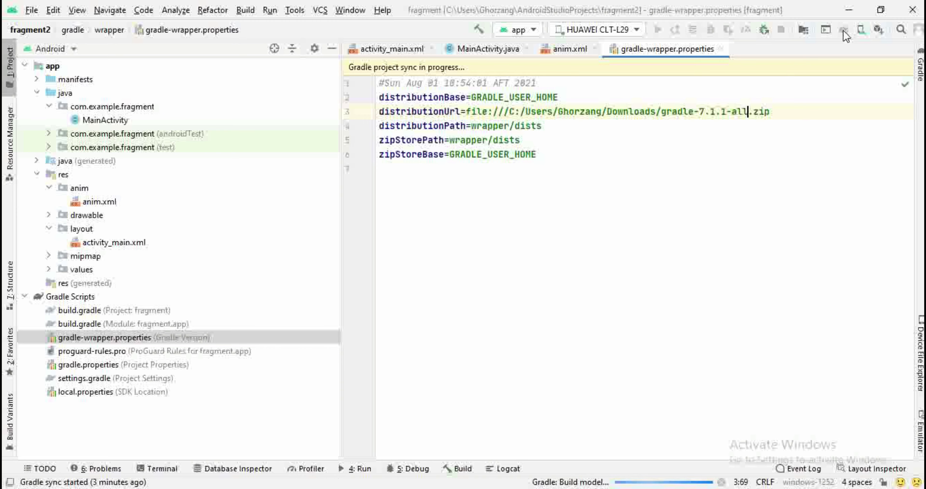
# Minimize the open windows to reach the desktop and launch ApowerMirror
pyautogui.click(849, 7)
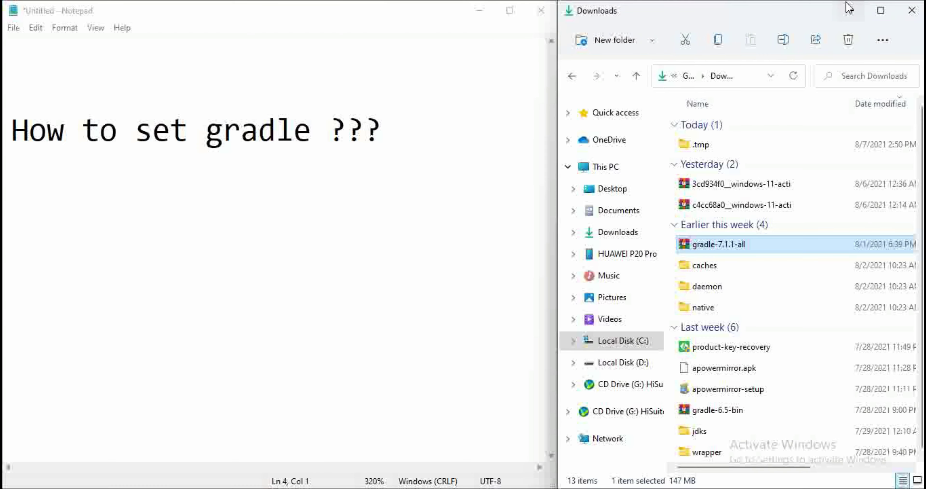
pyautogui.click(496, 14)
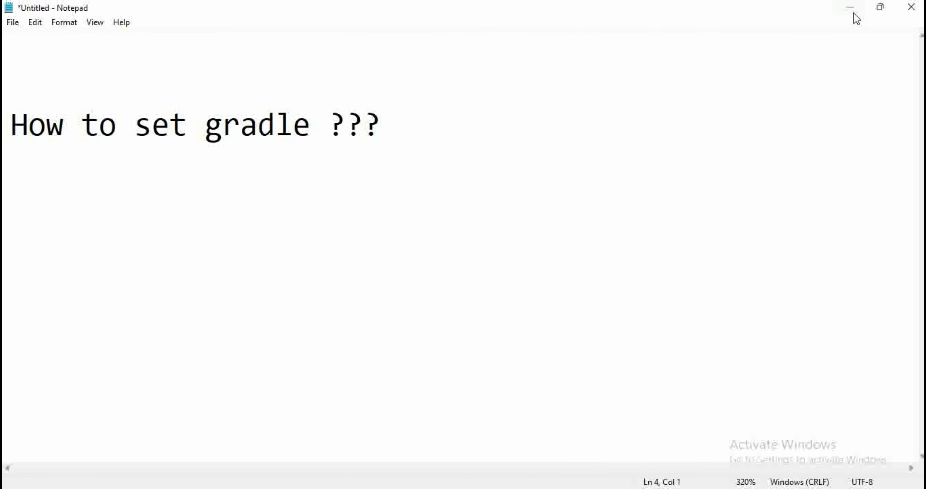
pyautogui.click(852, 10)
pyautogui.click(842, 11)
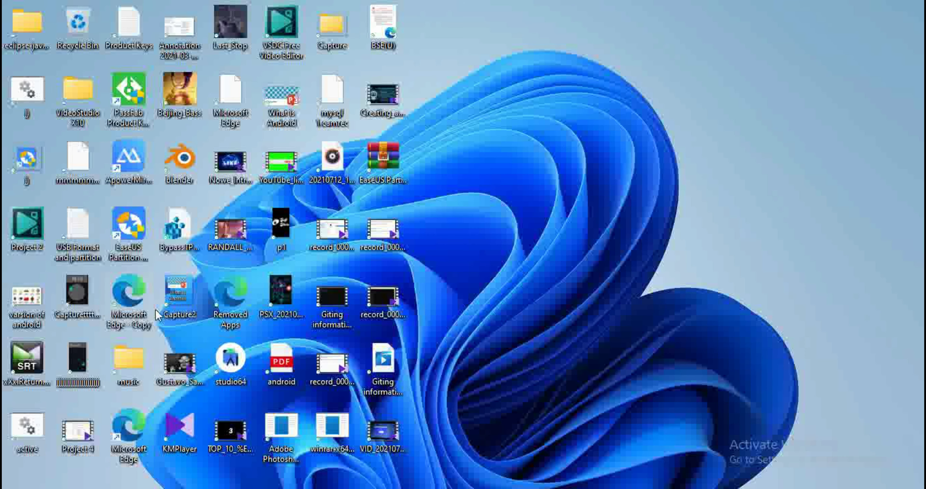
pyautogui.click(122, 149)
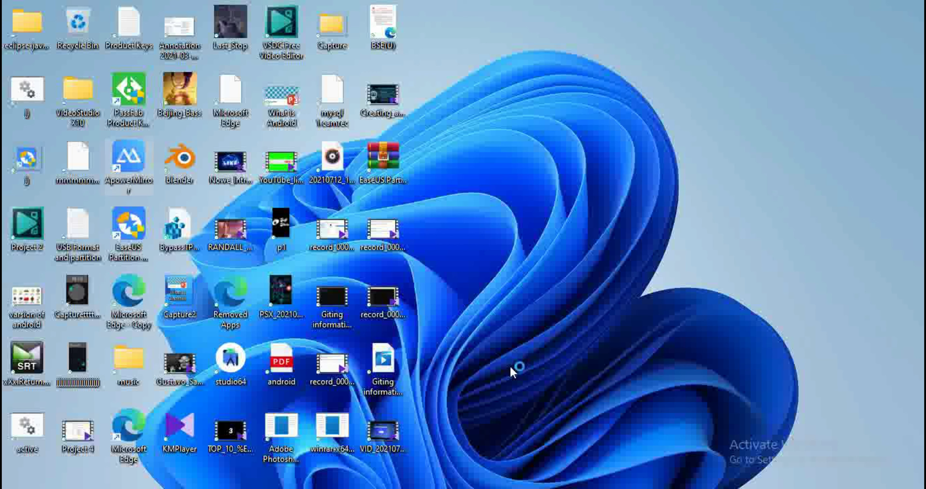
# Bring the fragment project window in Android Studio back up and dismiss ApowerMirror's VIP Privileges window
pyautogui.moveTo(556, 486)
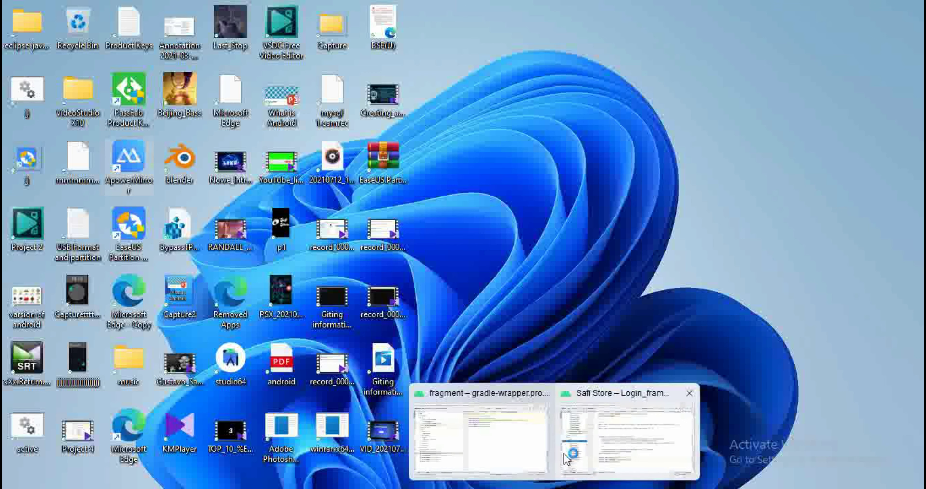
pyautogui.click(503, 434)
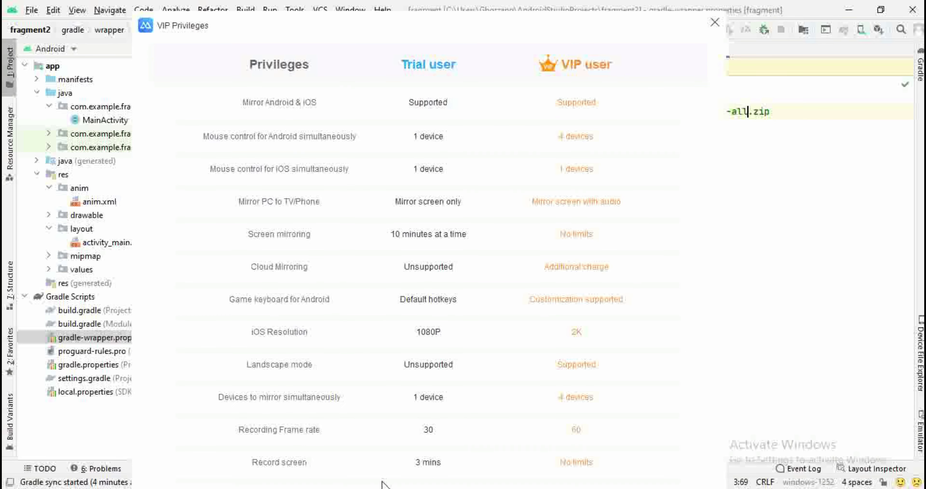
pyautogui.click(383, 488)
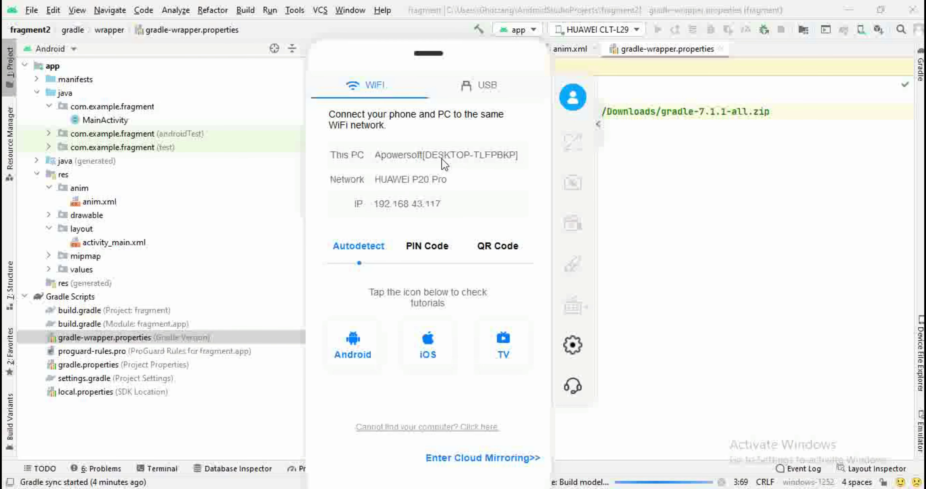
# Try to connect the phone to ApowerMirror over USB, minimize the mirror window and run the app on the HUAWEI CLT-L29
pyautogui.click(465, 94)
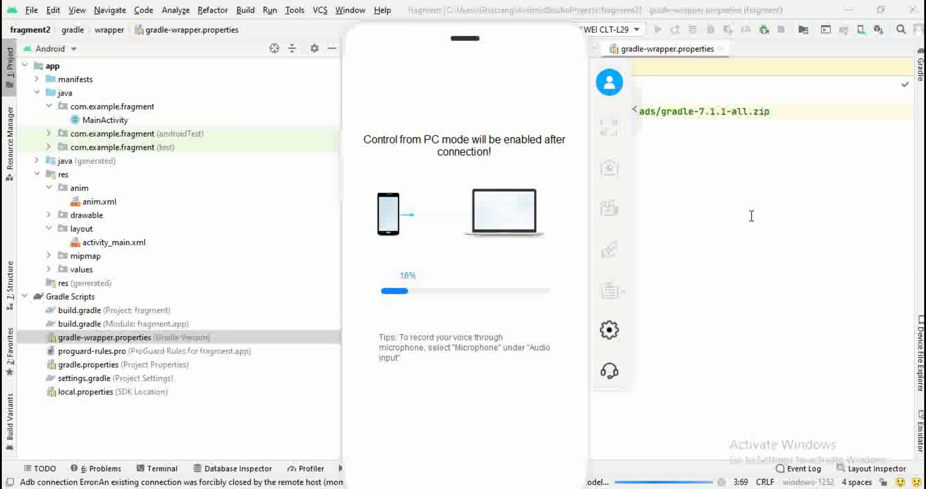
pyautogui.moveTo(523, 54)
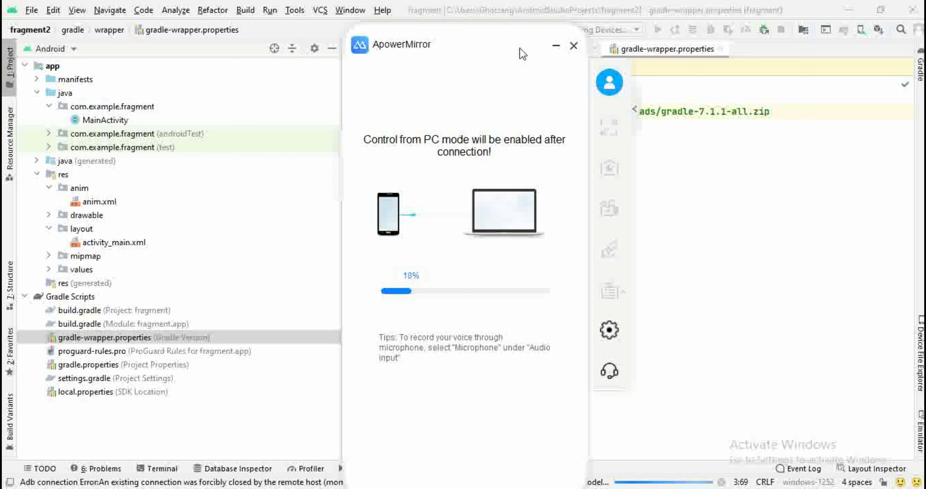
pyautogui.click(556, 48)
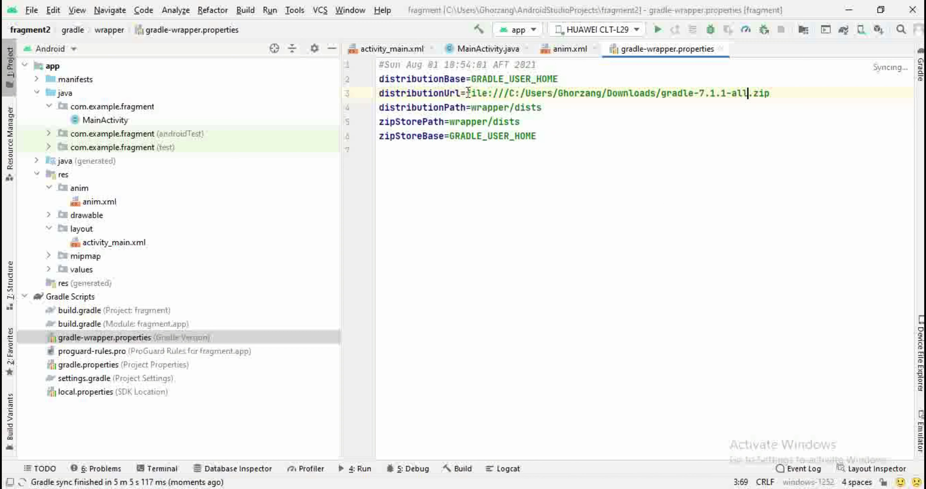
pyautogui.click(655, 28)
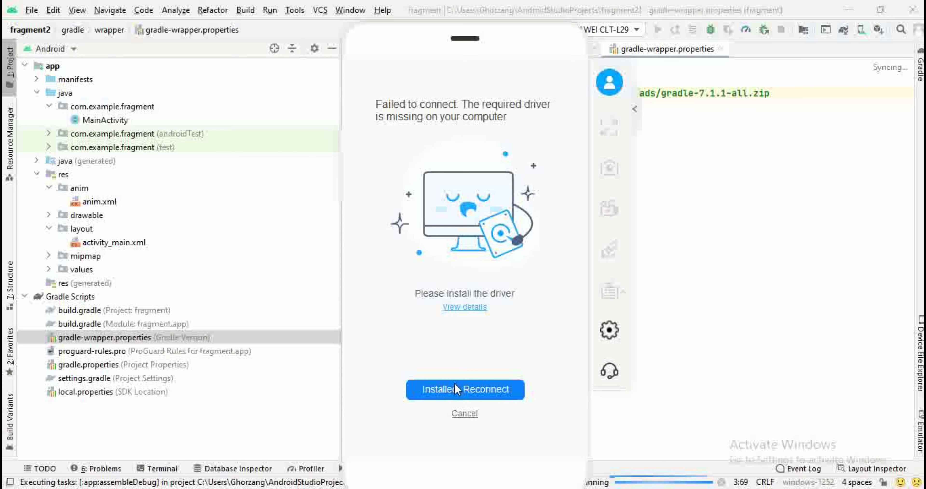
# Retry the USB connection in ApowerMirror, cancel it, and switch to WiFi mirroring, collapsing the remaining-time notice
pyautogui.click(454, 389)
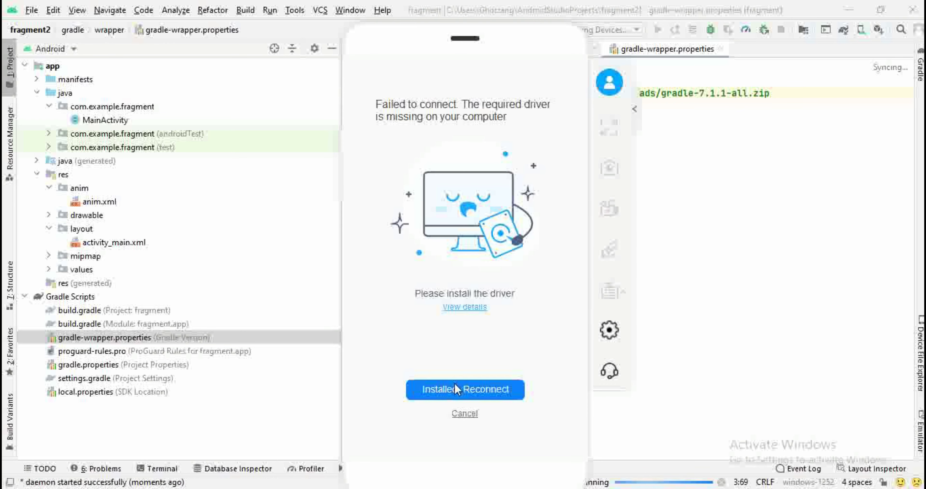
pyautogui.click(455, 384)
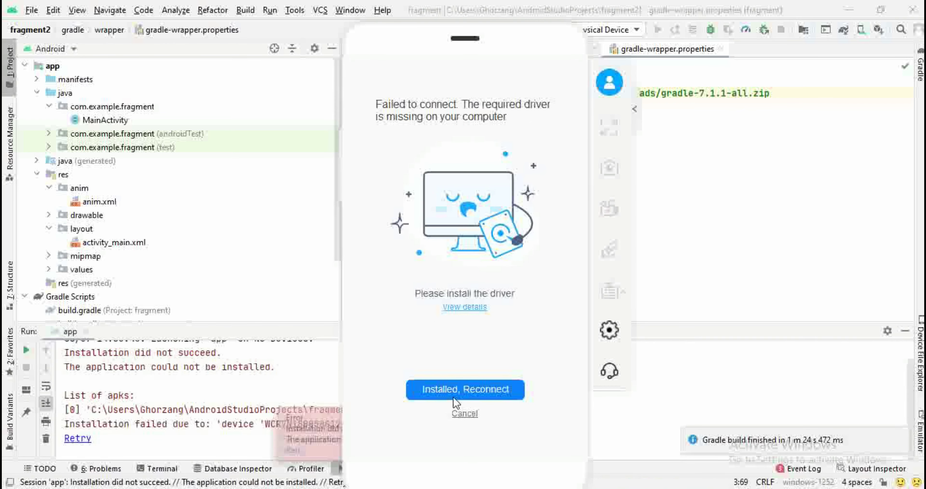
pyautogui.click(465, 413)
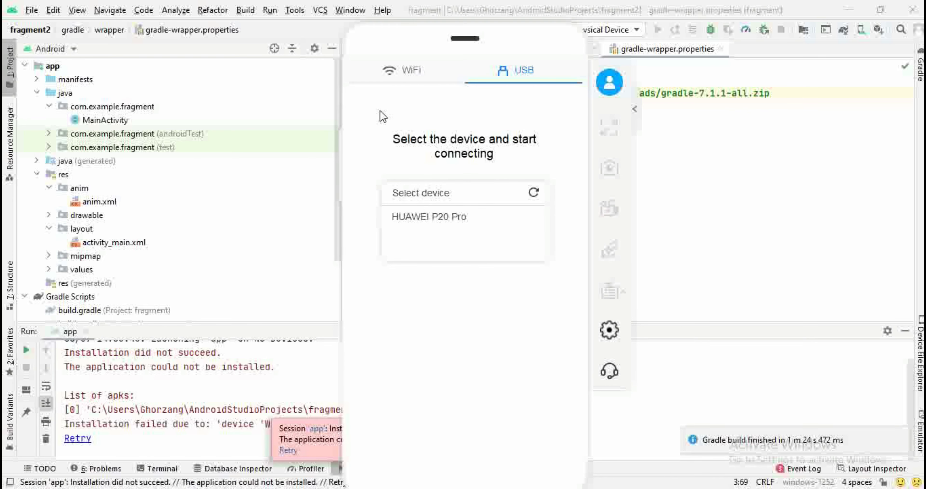
pyautogui.click(411, 70)
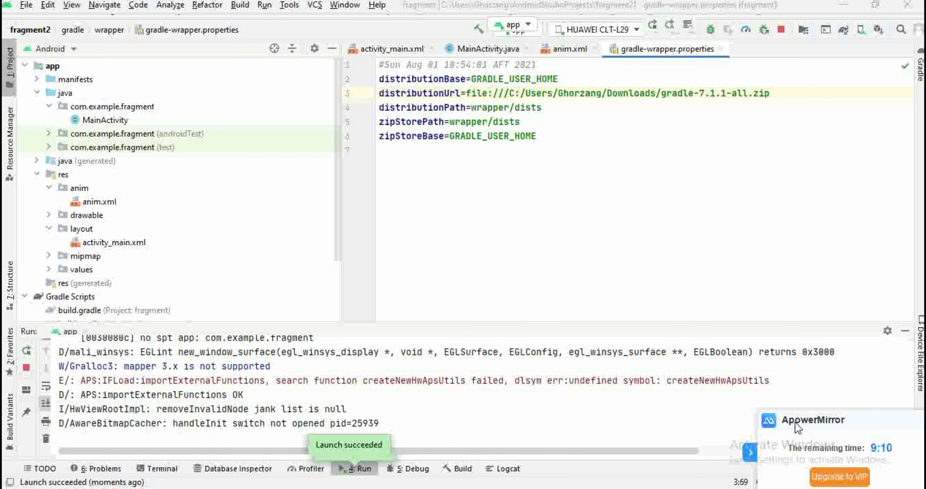
pyautogui.click(750, 451)
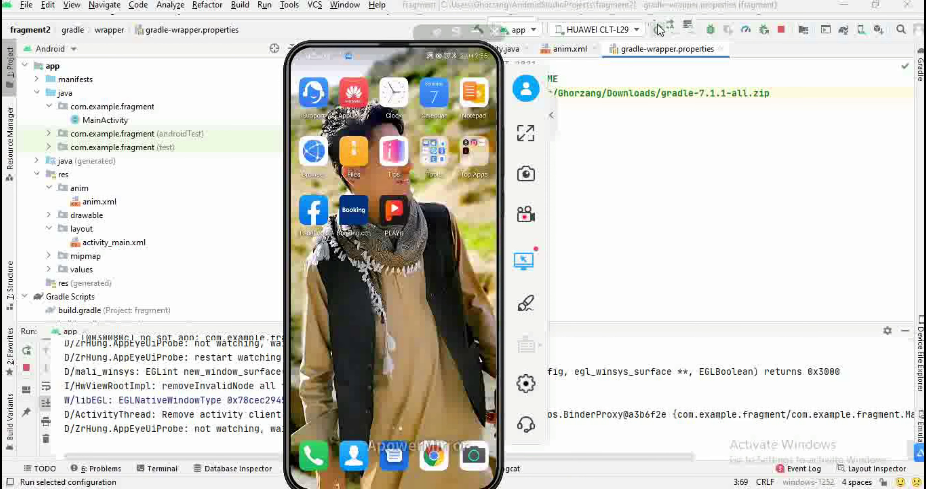
# Run the app again on the HUAWEI CLT-L29 and check it in the mirrored phone window
pyautogui.click(659, 29)
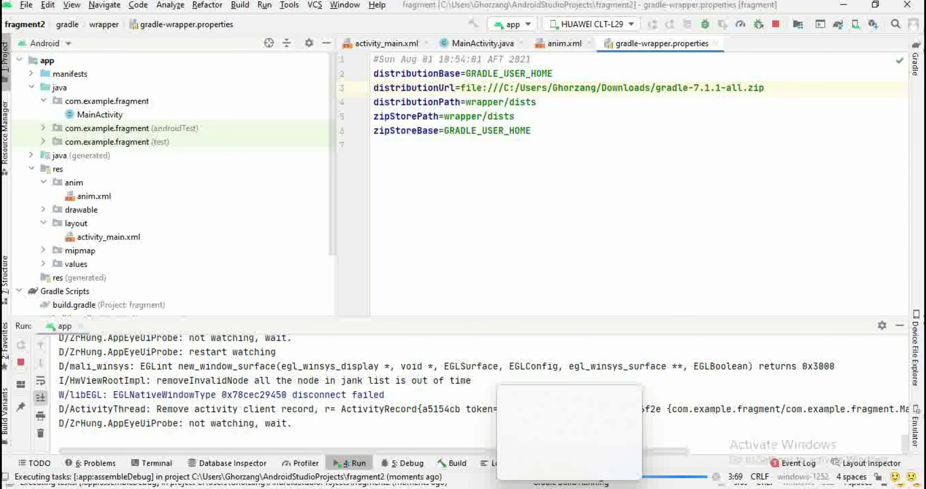
pyautogui.click(533, 455)
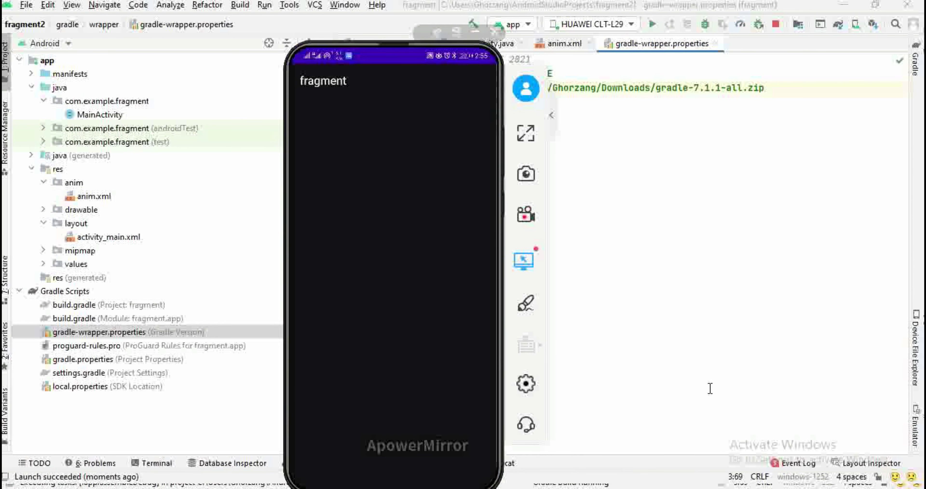
pyautogui.click(737, 392)
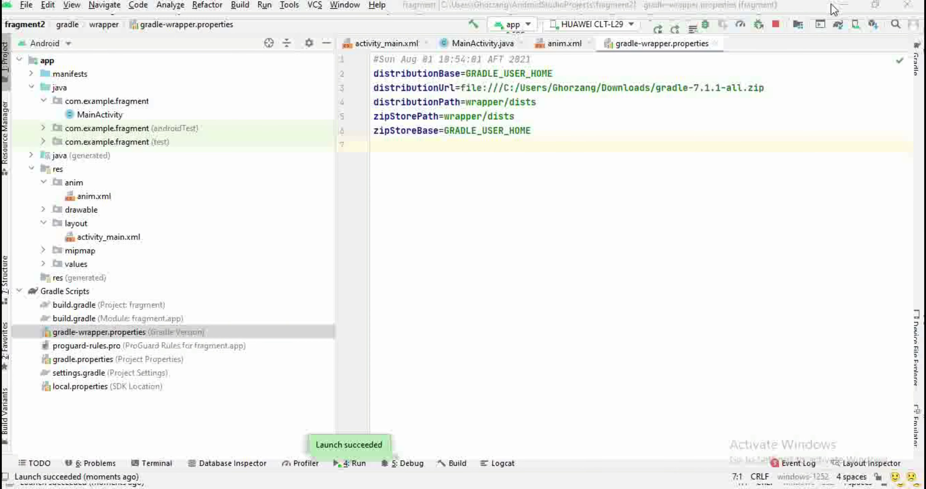
# Minimize Android Studio to the desktop and turn on airplane mode in Windows to take the PC offline
pyautogui.click(842, 5)
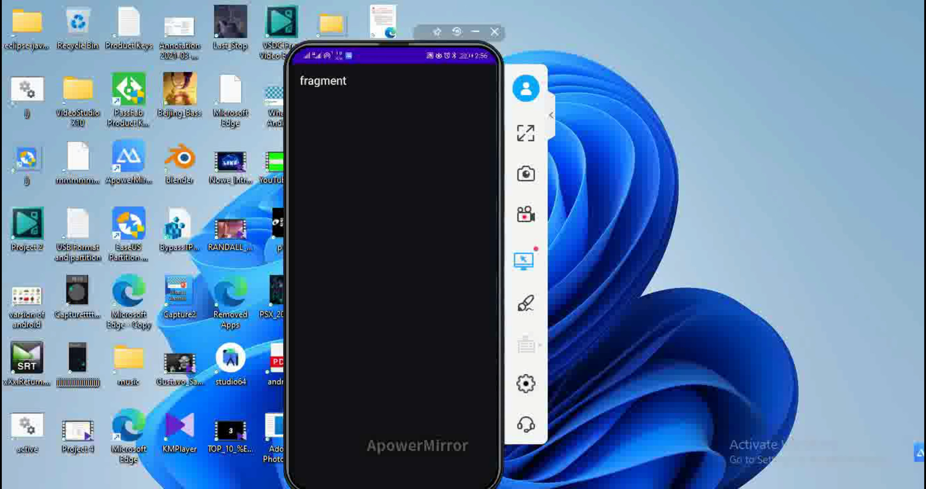
pyautogui.press('super+a')
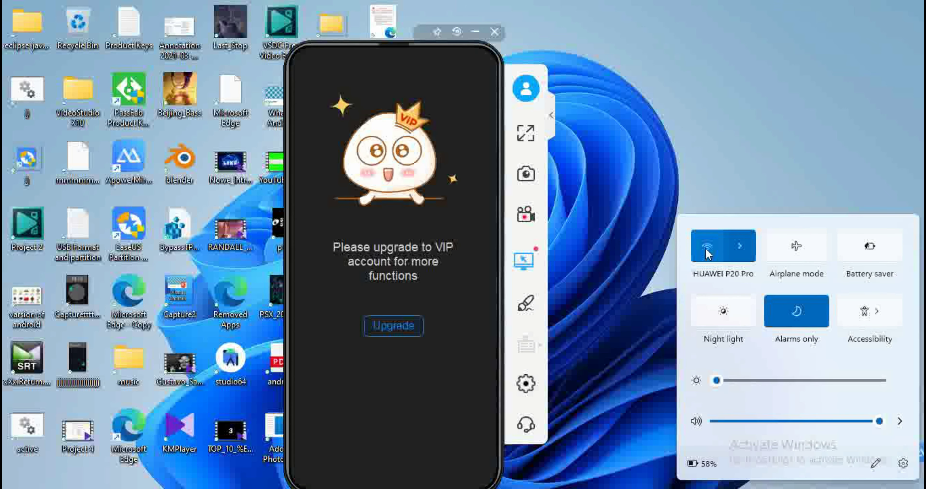
pyautogui.click(739, 261)
pyautogui.click(795, 249)
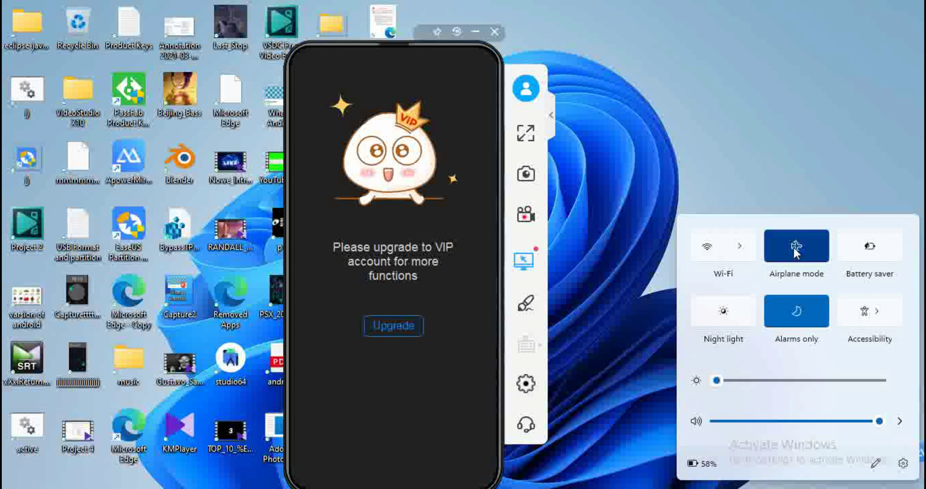
# Bring the fragment project window in Android Studio and the ApowerMirror window back up
pyautogui.moveTo(539, 487)
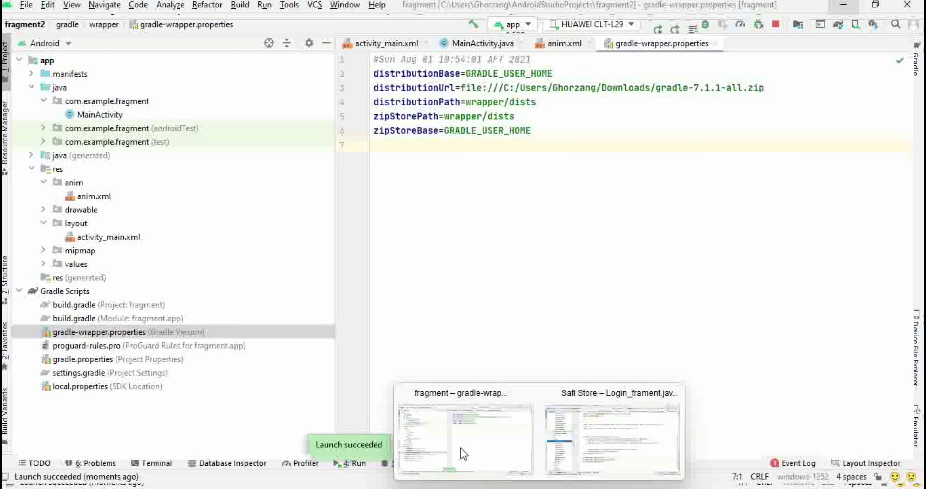
pyautogui.click(460, 443)
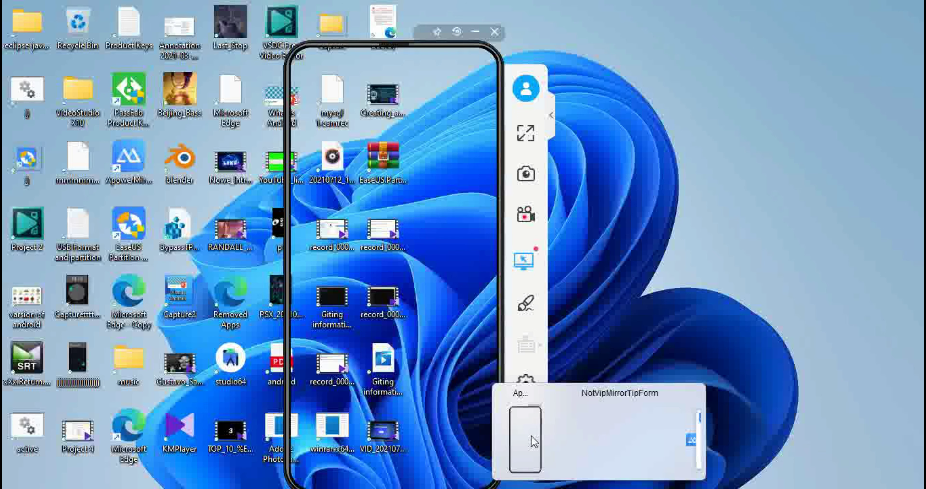
pyautogui.click(532, 439)
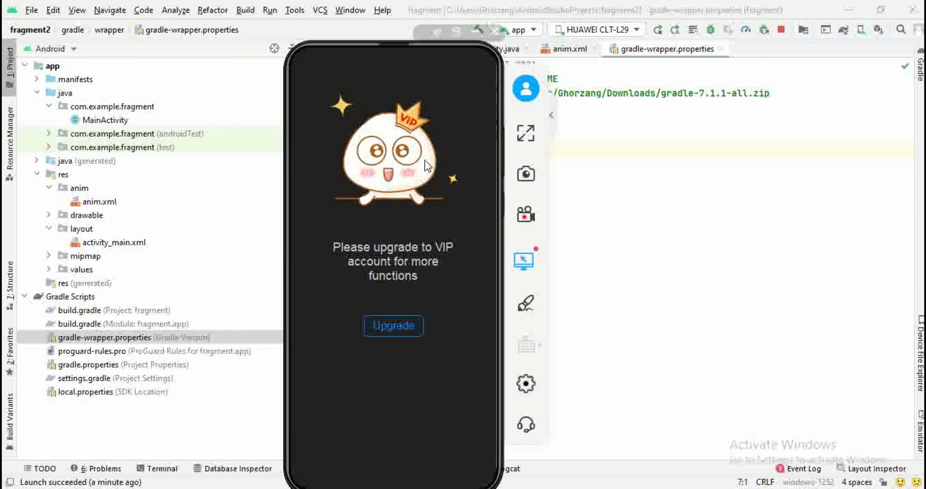
pyautogui.click(387, 334)
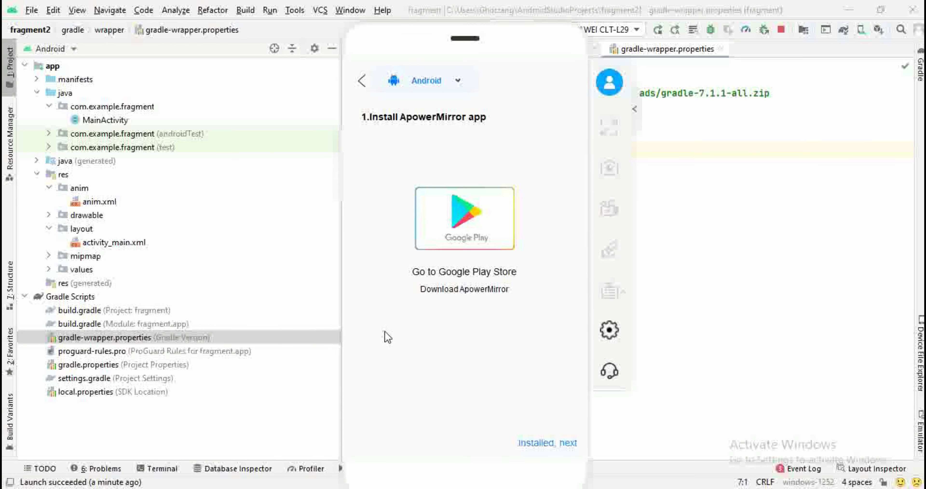
pyautogui.click(538, 442)
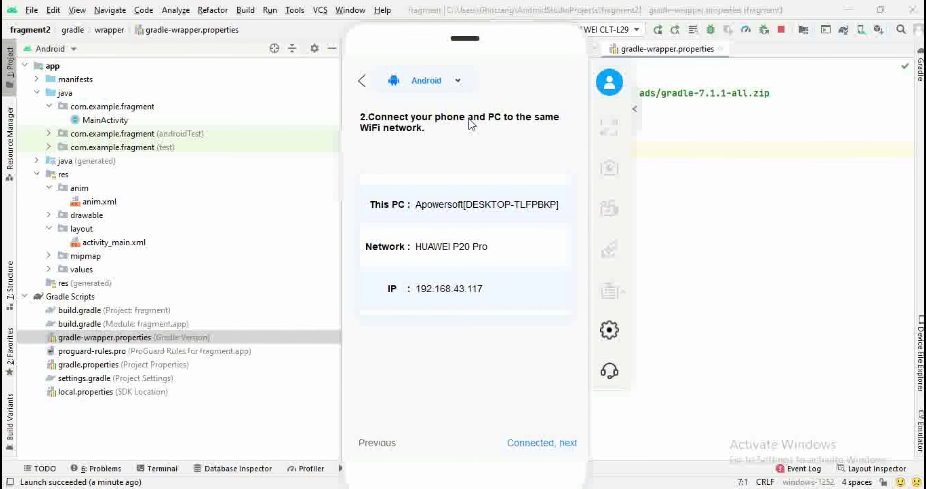
pyautogui.click(362, 80)
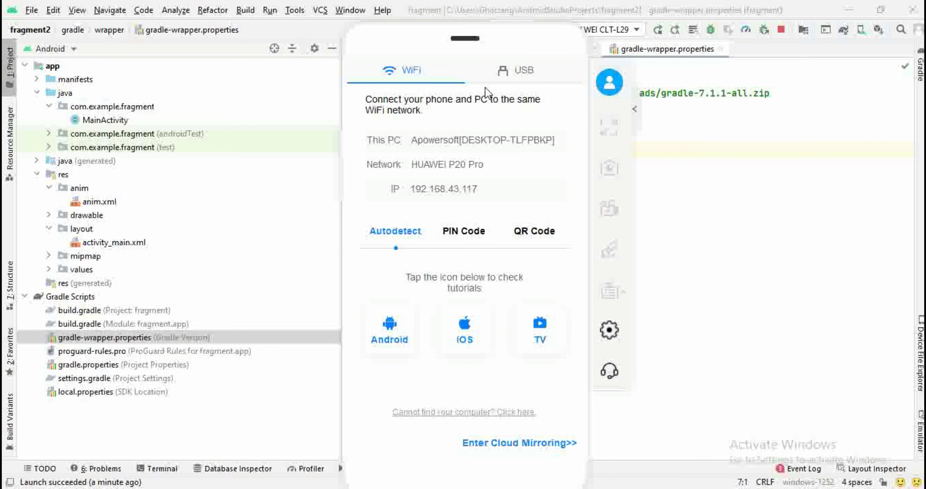
# Switch ApowerMirror to the USB connection and refresh its device list to connect the phone
pyautogui.click(517, 76)
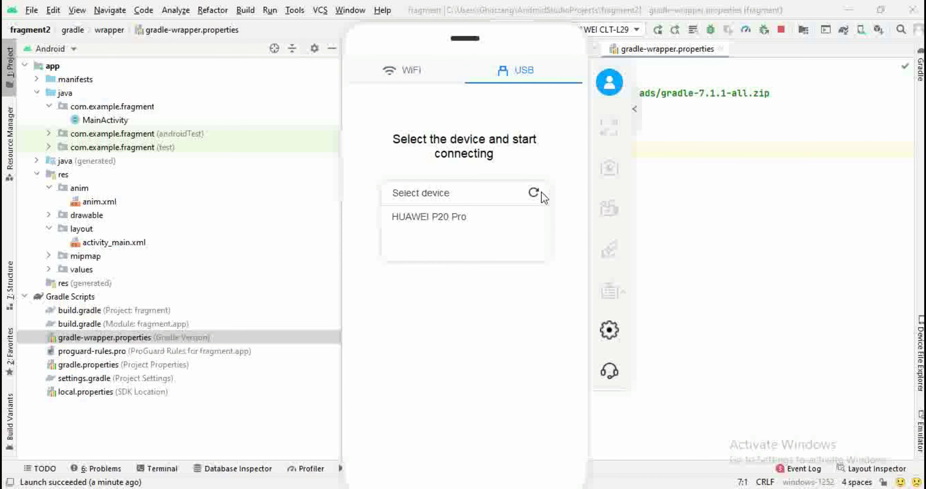
pyautogui.click(534, 192)
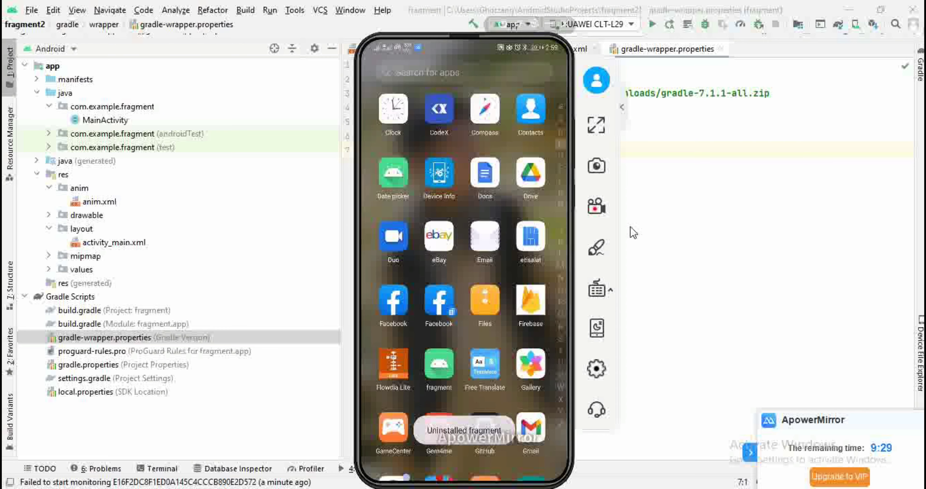
# Return to Android Studio, run the app on the HUAWEI CLT-L29 while offline, and bring up the mirrored phone window
pyautogui.click(679, 220)
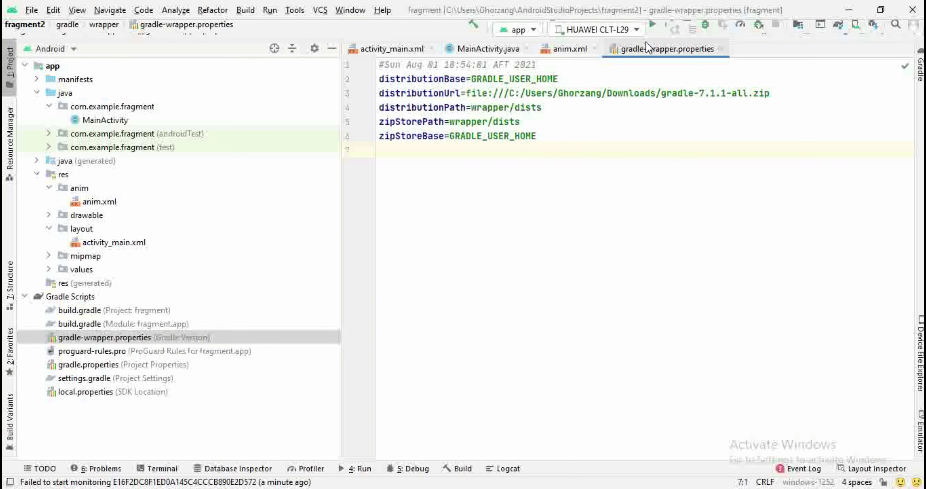
pyautogui.click(652, 24)
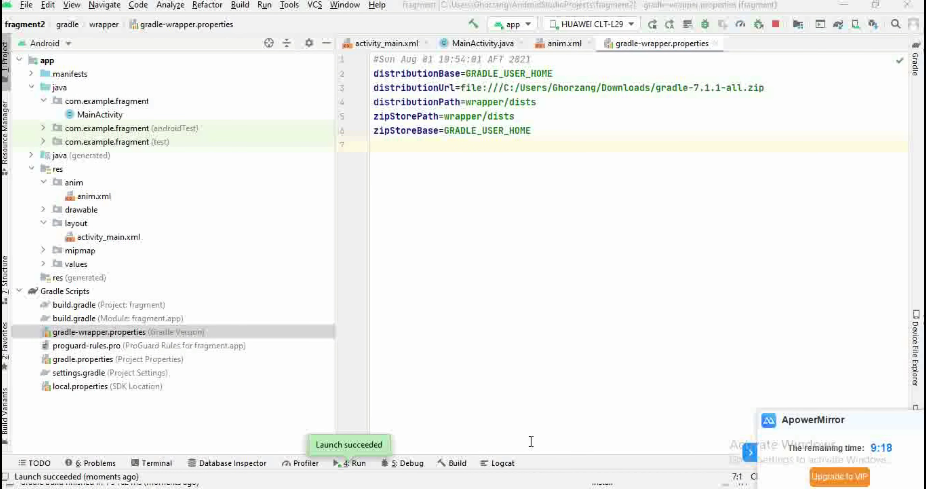
pyautogui.moveTo(608, 487)
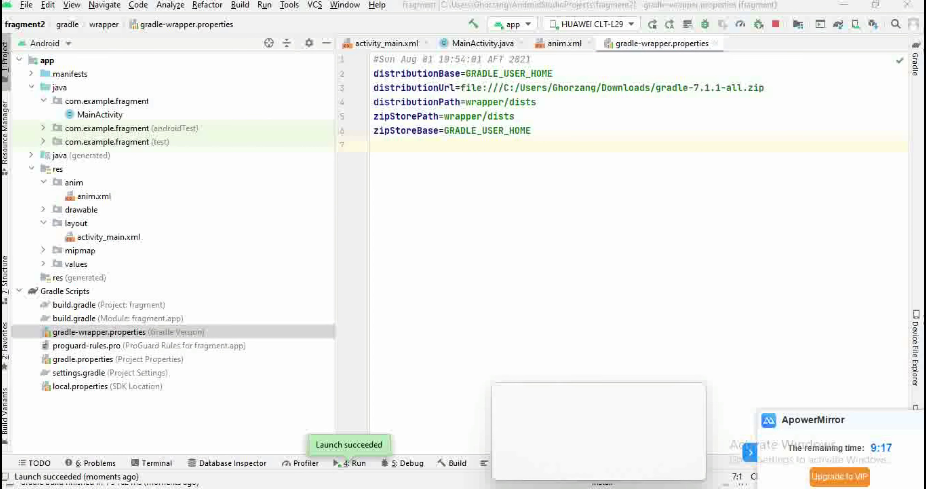
pyautogui.click(678, 427)
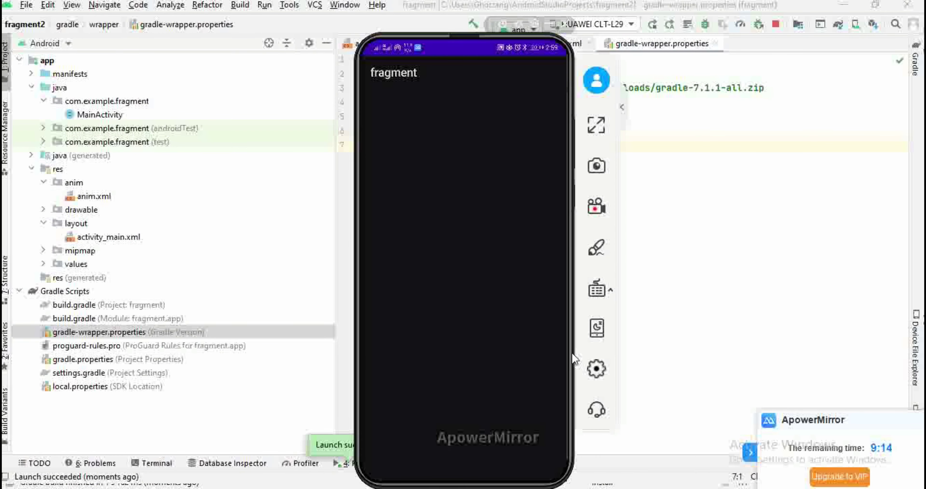